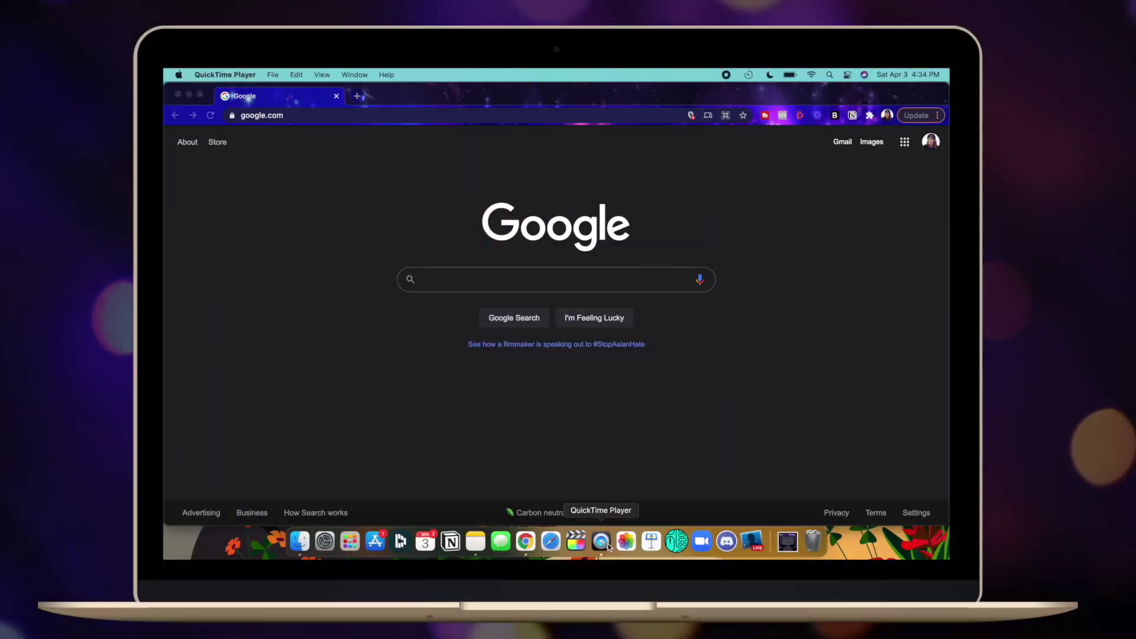
Step: Start a new movie recording in QuickTime Player and shrink its camera window into the desktop's lower-left corner
click(273, 74)
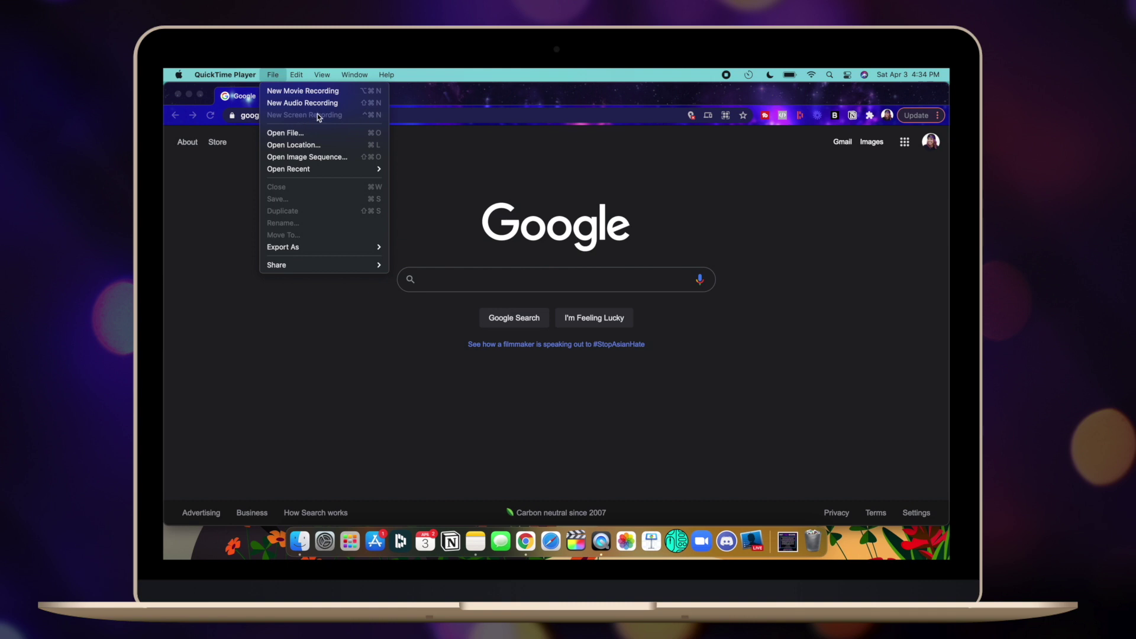
click(279, 91)
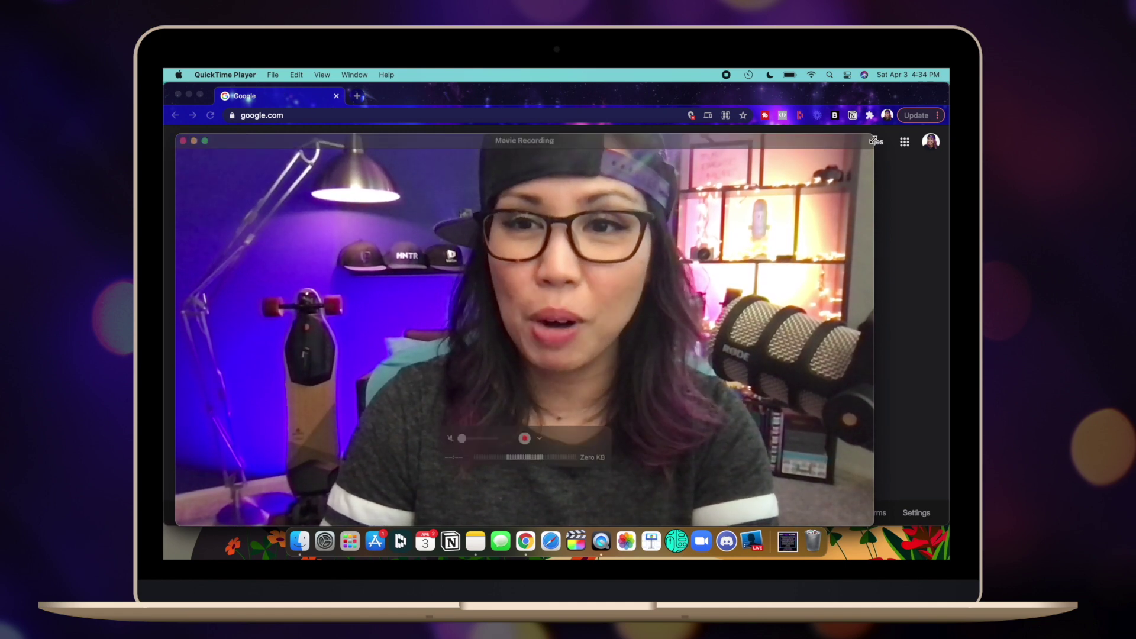
drag(564, 139, 349, 402)
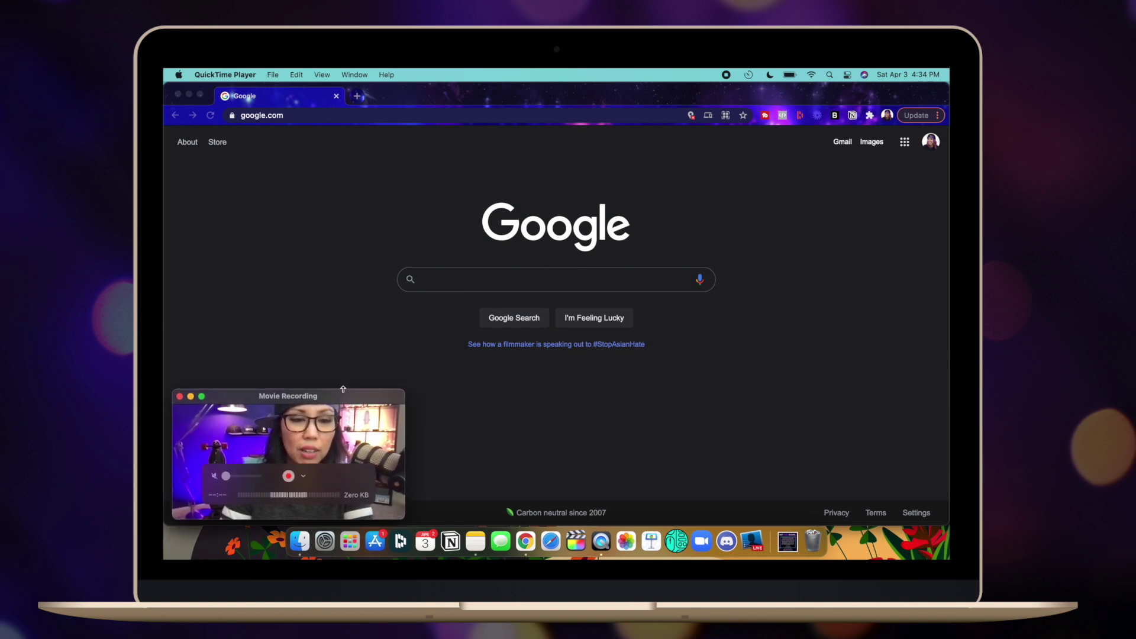
Step: Set the Movie Recording camera window to float on top of other windows
click(318, 74)
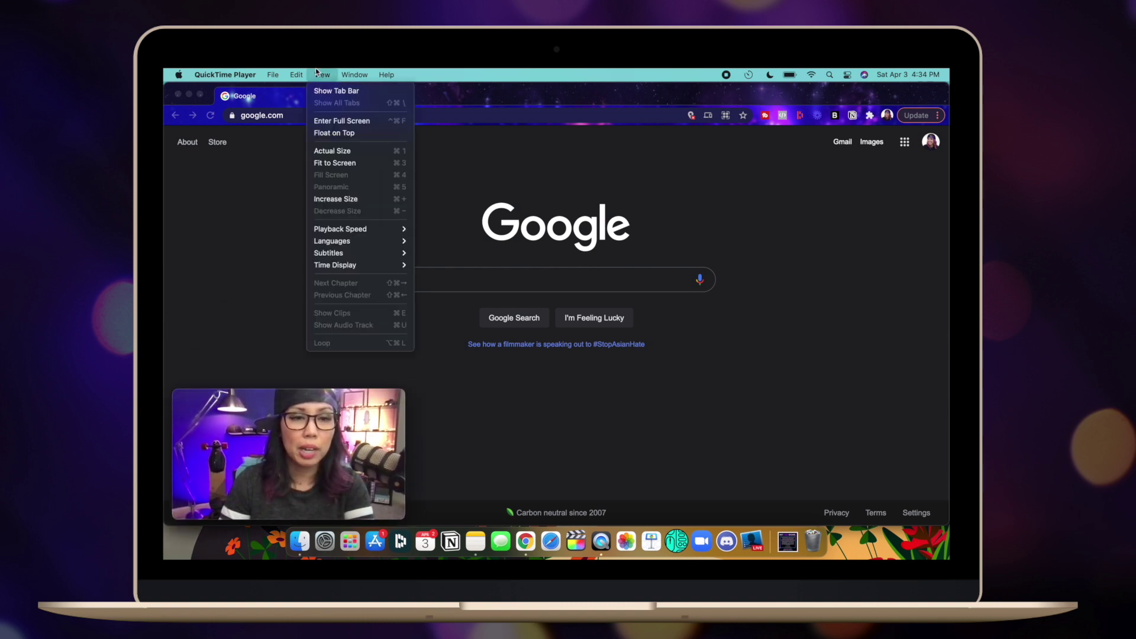
click(330, 135)
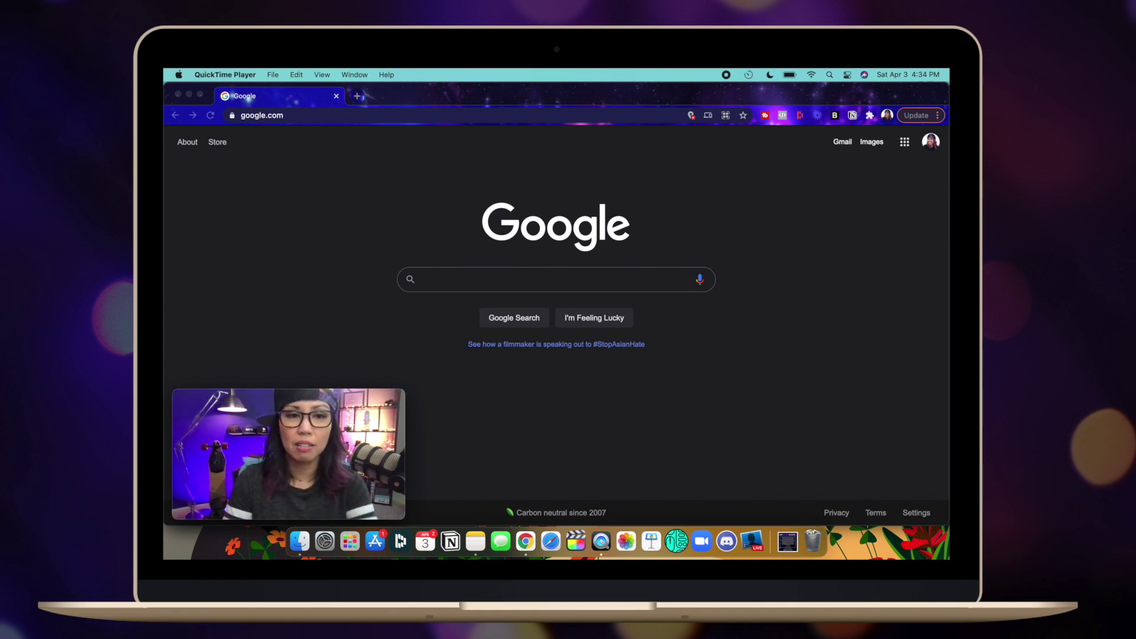
mouse_move(332, 420)
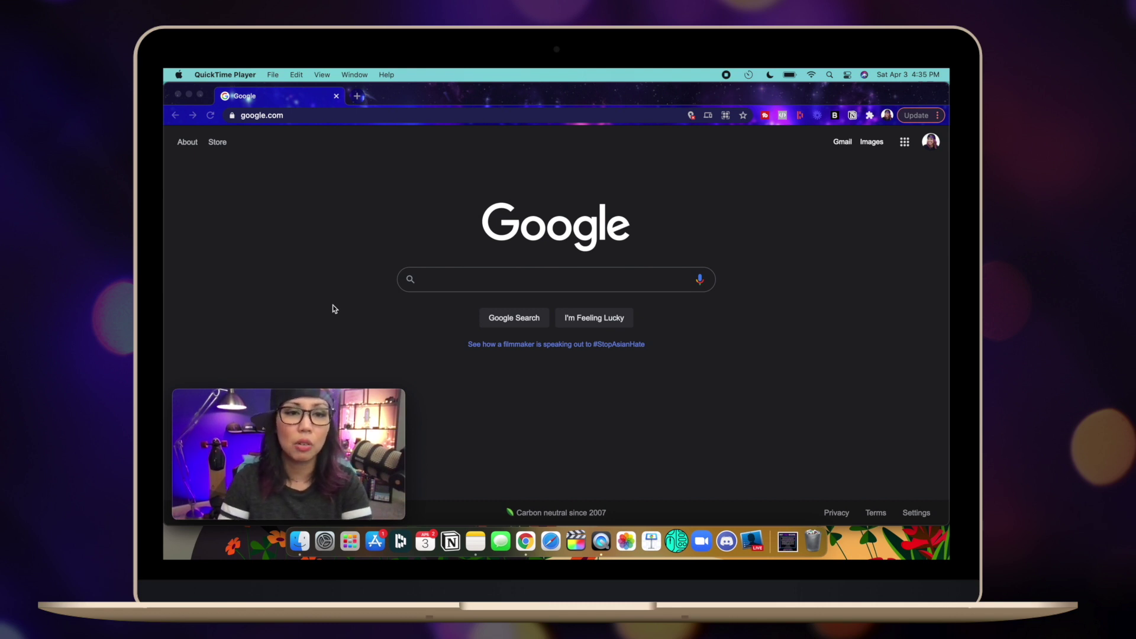
Step: Switch to Chrome, open heatherjustcreate.com and browse down its home page beneath the floating camera window
click(371, 116)
text(heatherjustcreate.com)
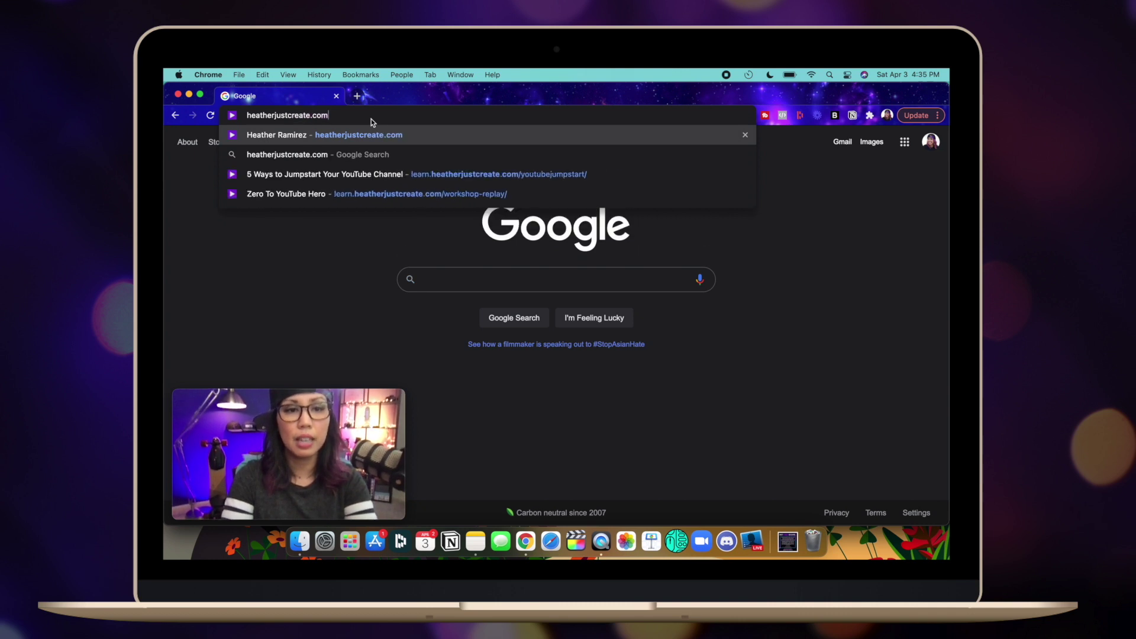
key(Return)
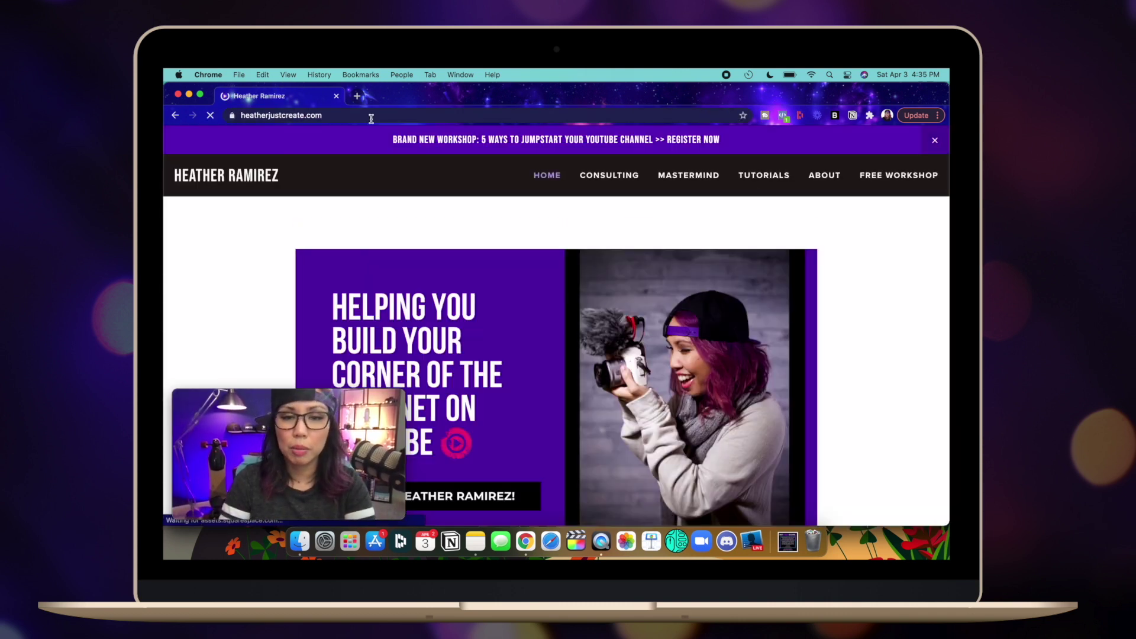
scroll(424, 243, down, 2)
scroll(424, 242, down, 3)
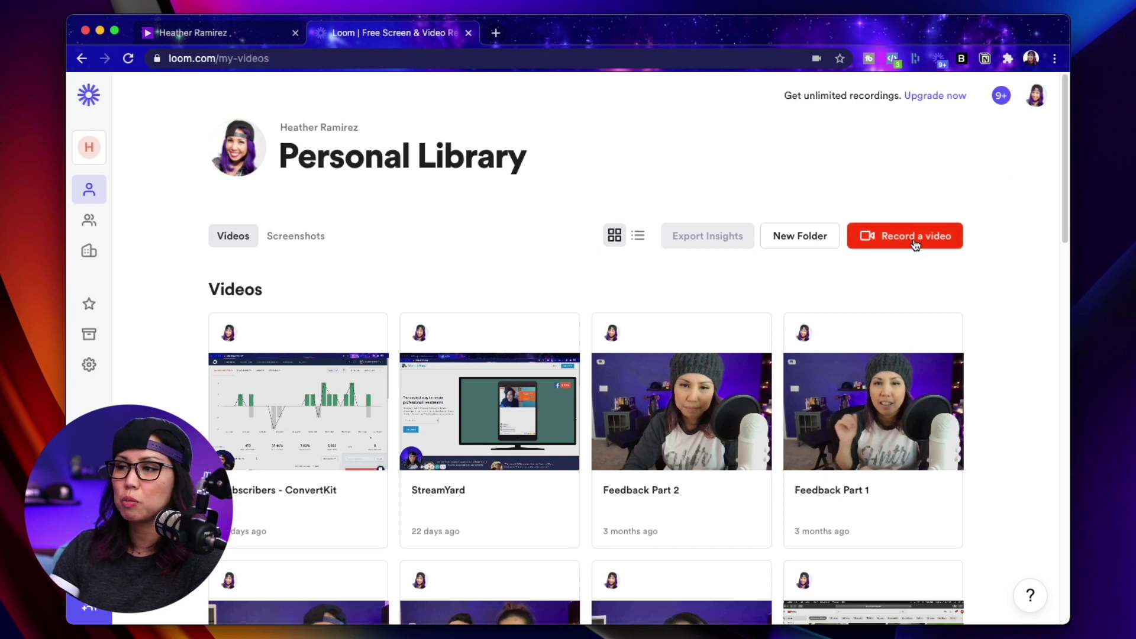
Step: Open Loom's video recorder and review the capture mode, microphone and camera choices, keeping Screen and Camera with Ecamm Live Virtual Cam
click(921, 243)
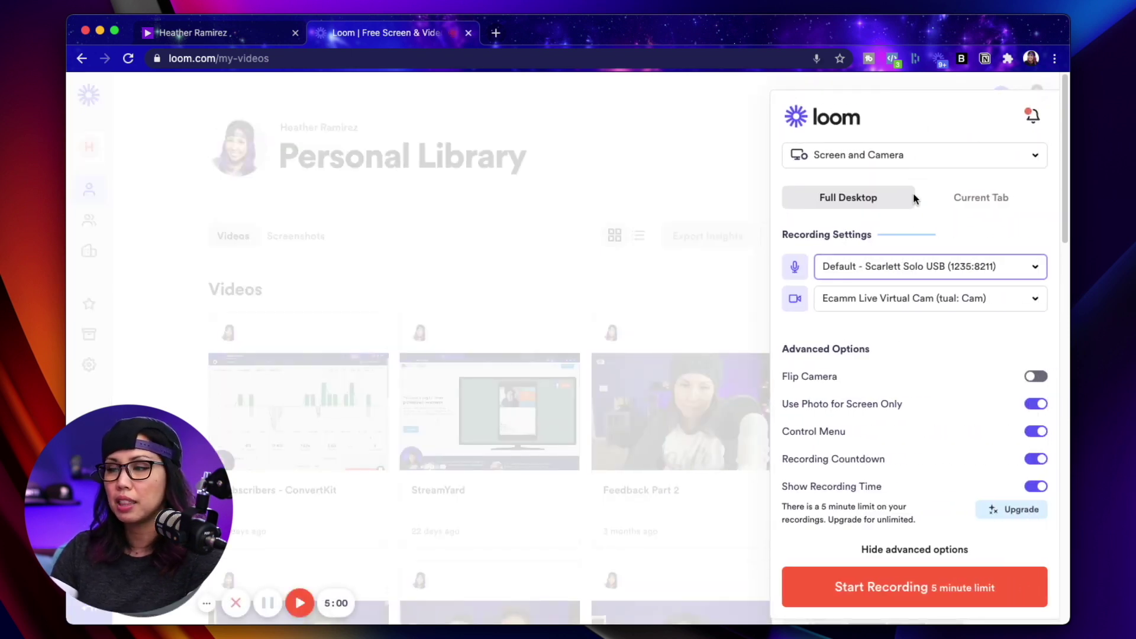
click(908, 156)
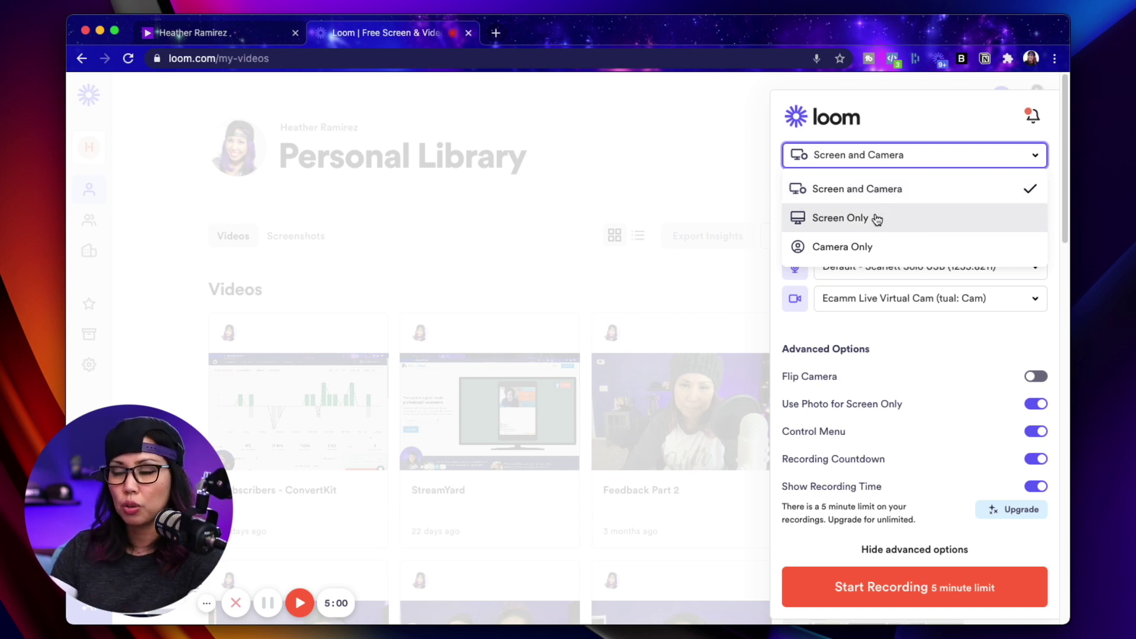
click(906, 147)
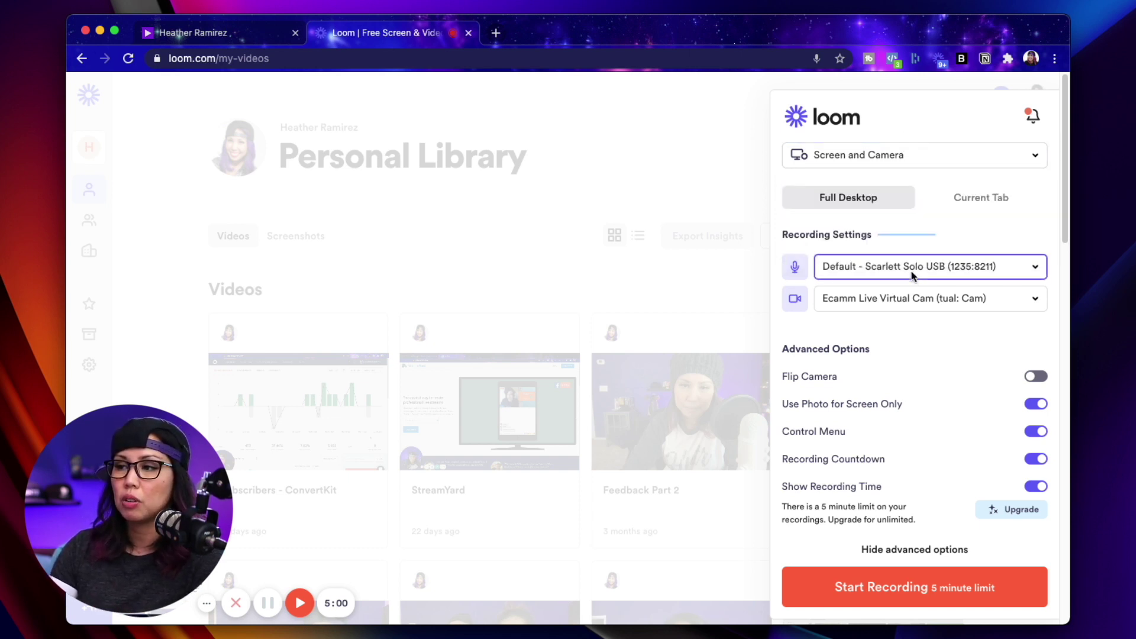
click(919, 267)
click(915, 298)
click(916, 298)
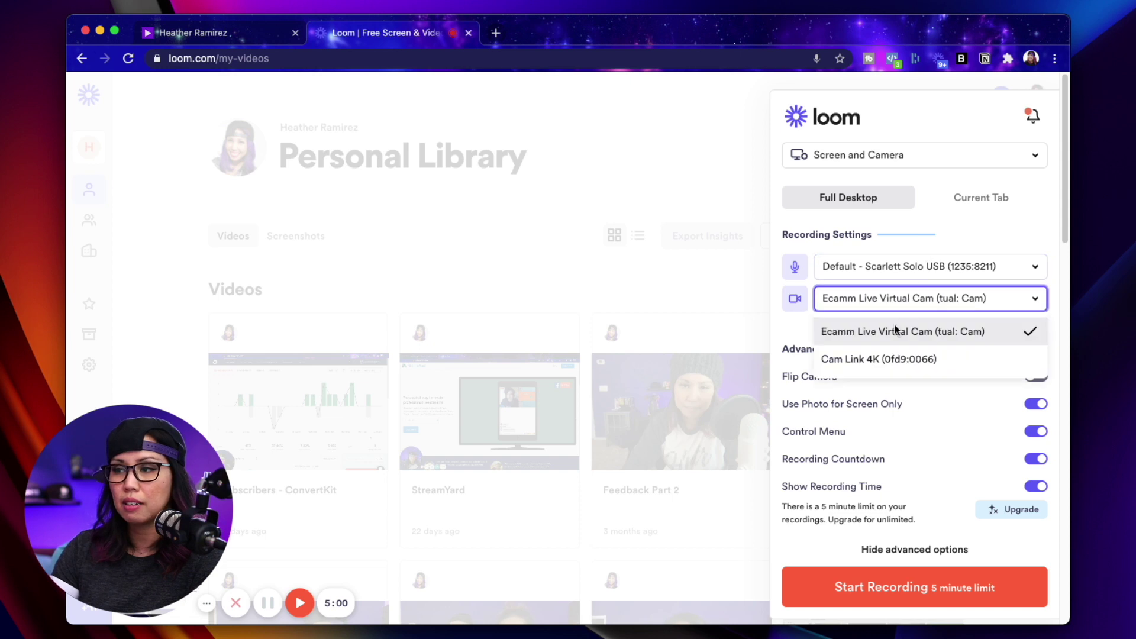
click(959, 238)
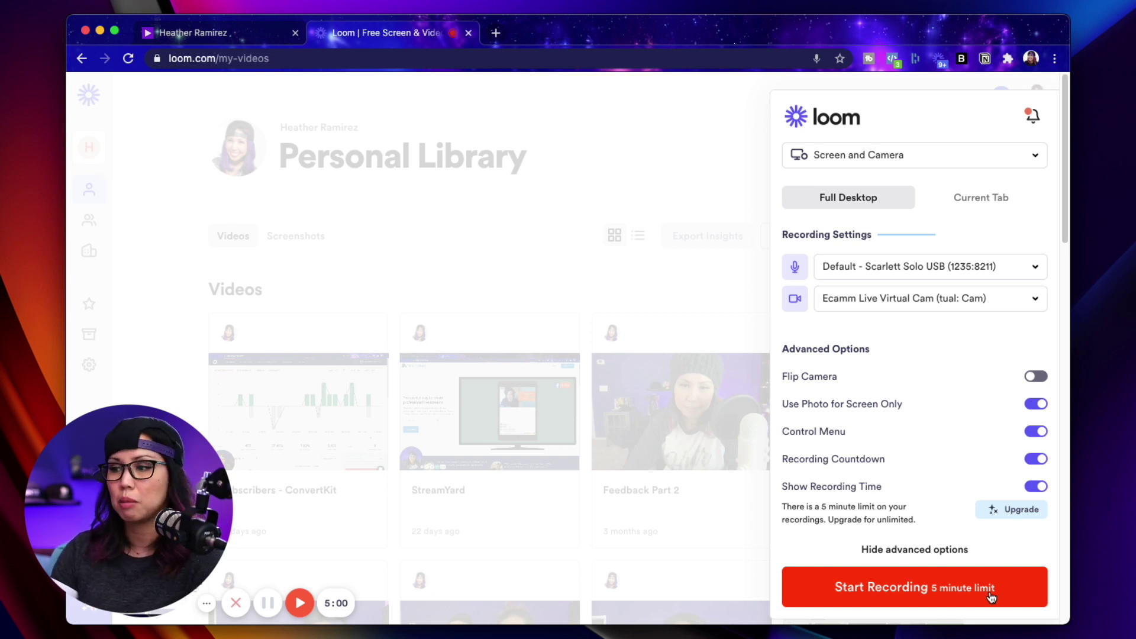
Step: Start the Loom recording, sharing the Chrome application window that shows the Loom library
click(884, 593)
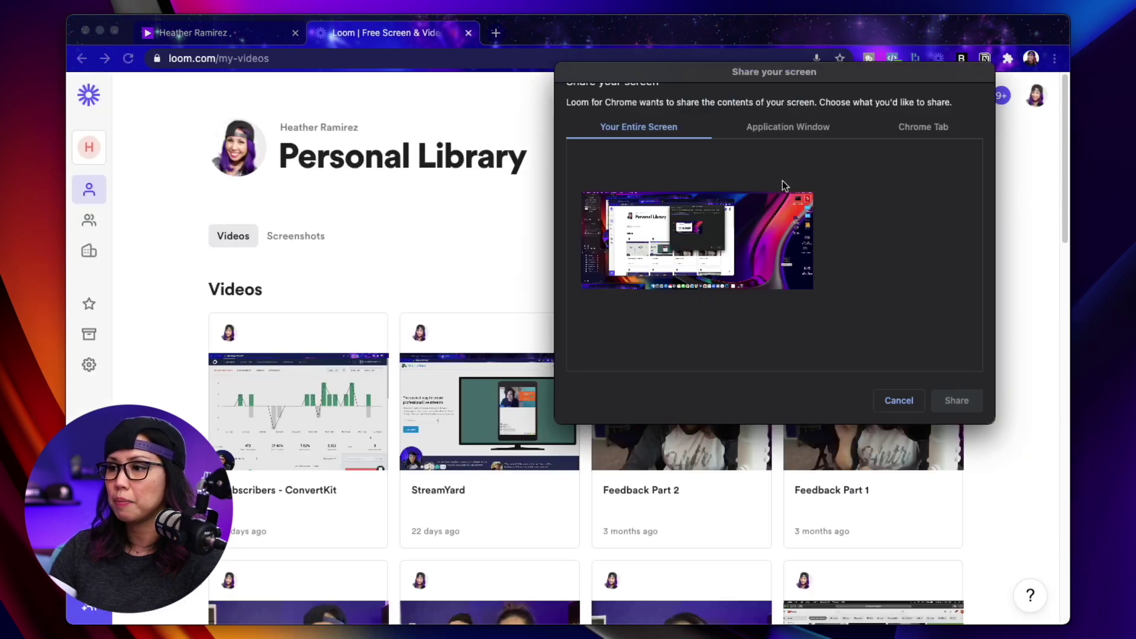
click(794, 128)
click(645, 127)
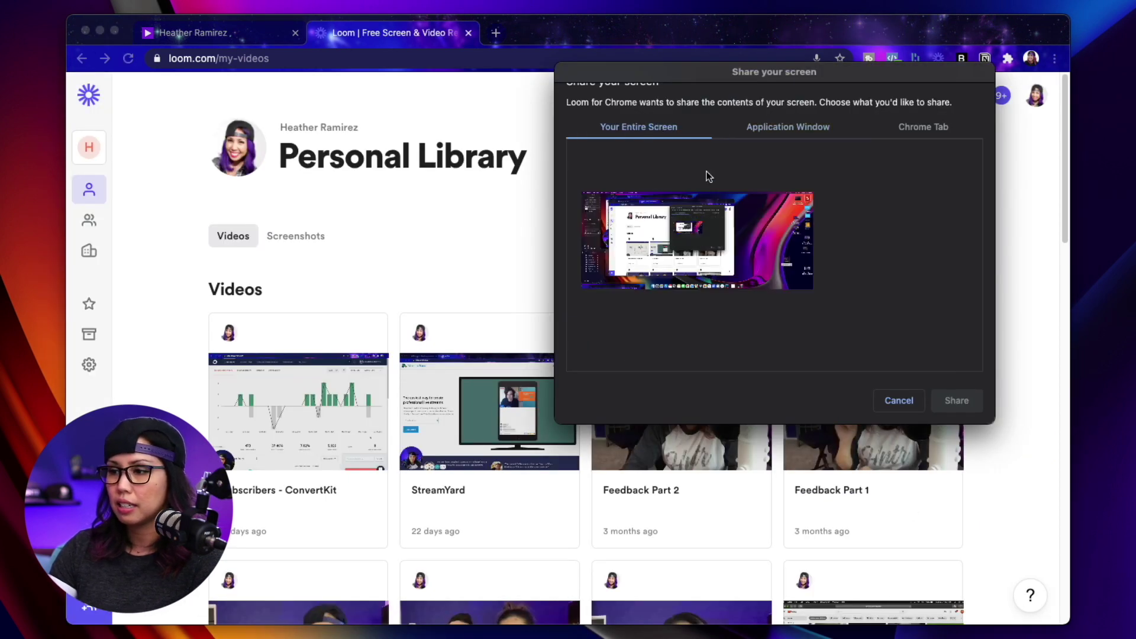
click(757, 125)
click(643, 199)
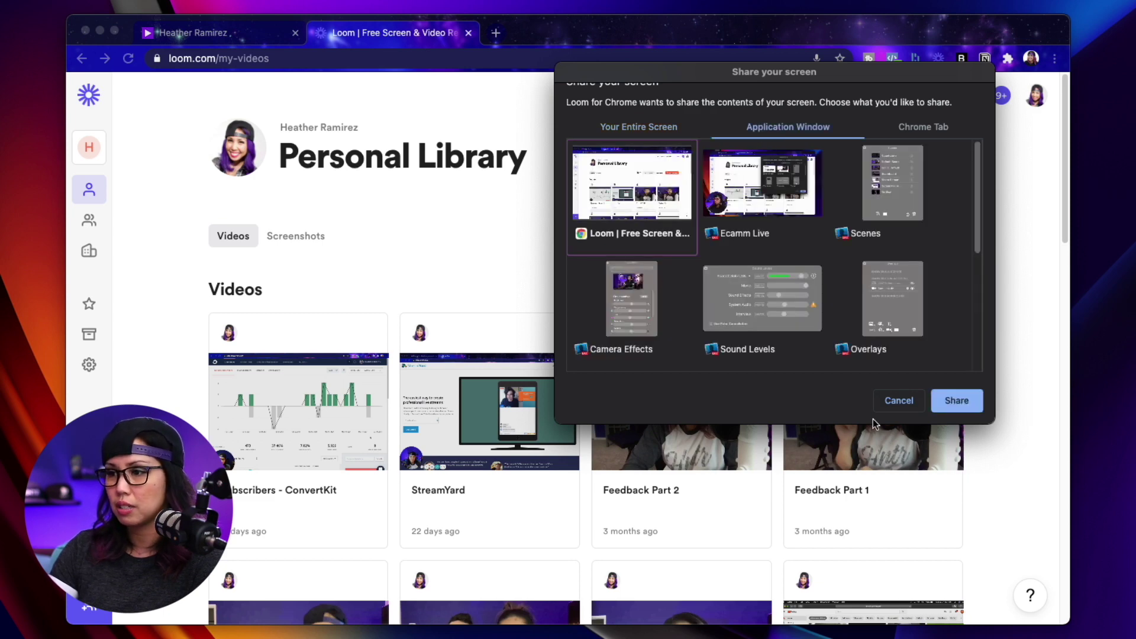
click(957, 401)
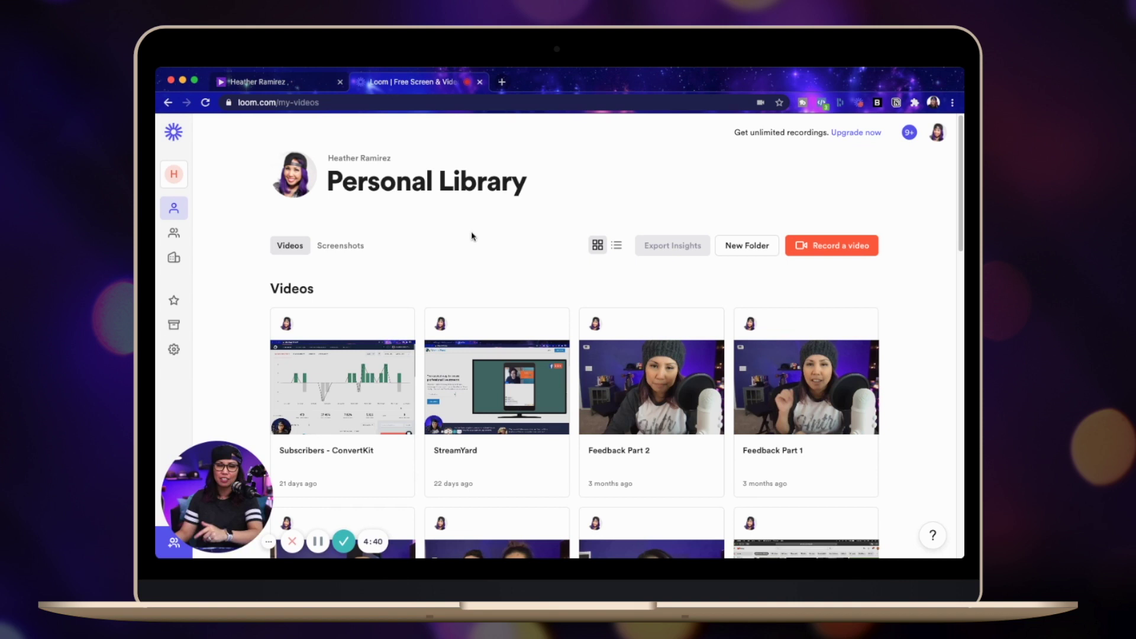
scroll(473, 235, down, 1)
scroll(426, 225, up, 1)
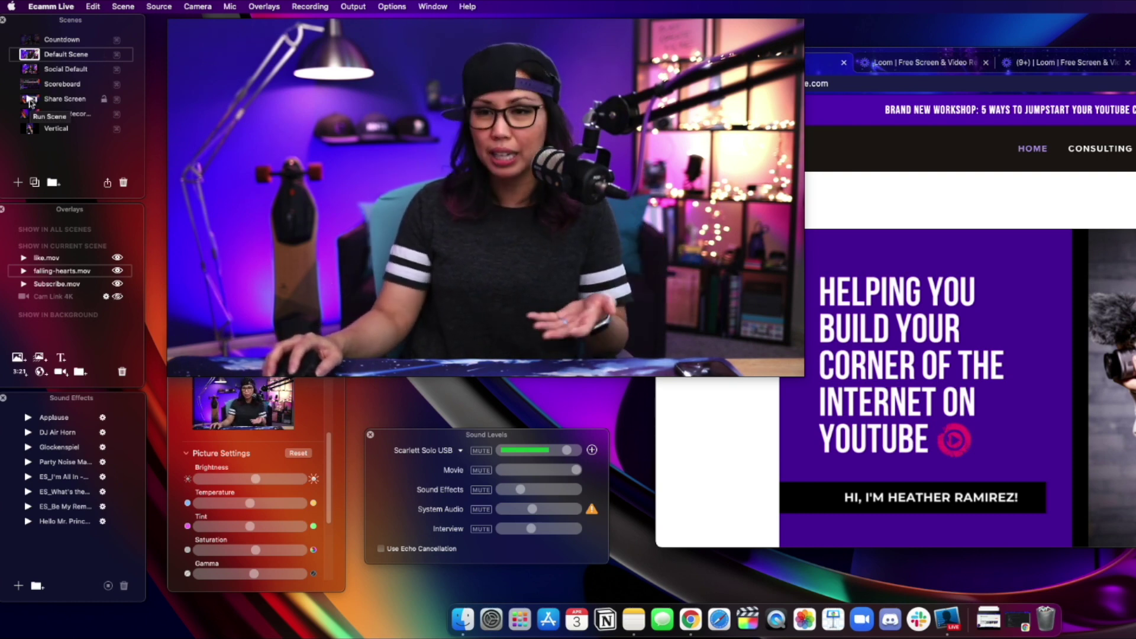
Step: Switch to Ecamm Live, run the Share Screen scene and make its round Cam Link 4K camera overlay slightly smaller
click(29, 100)
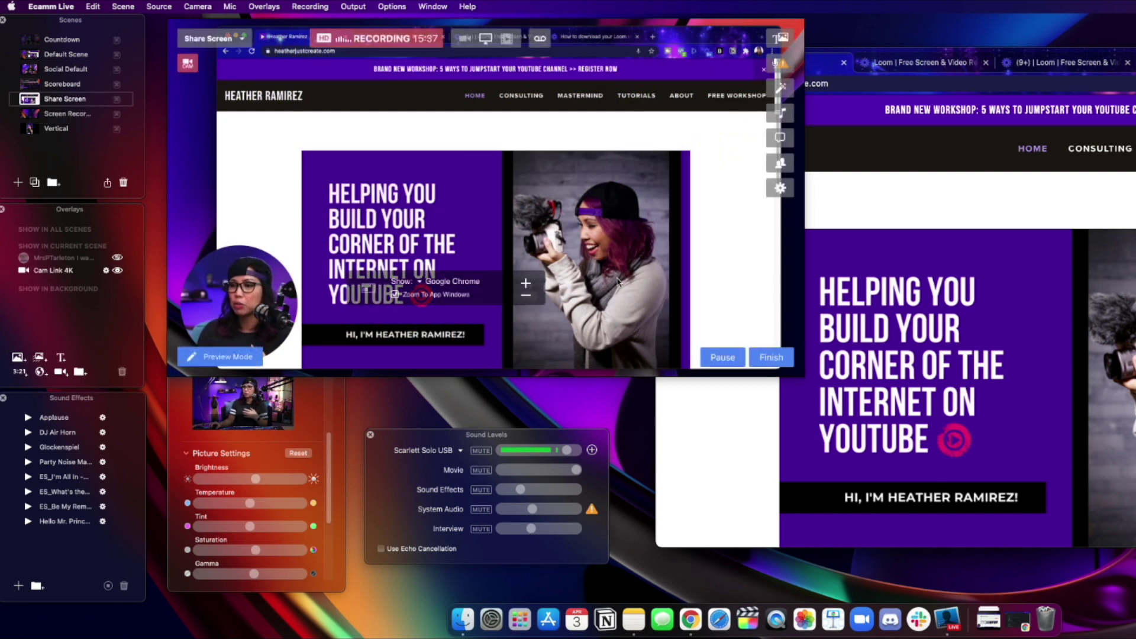
mouse_move(248, 316)
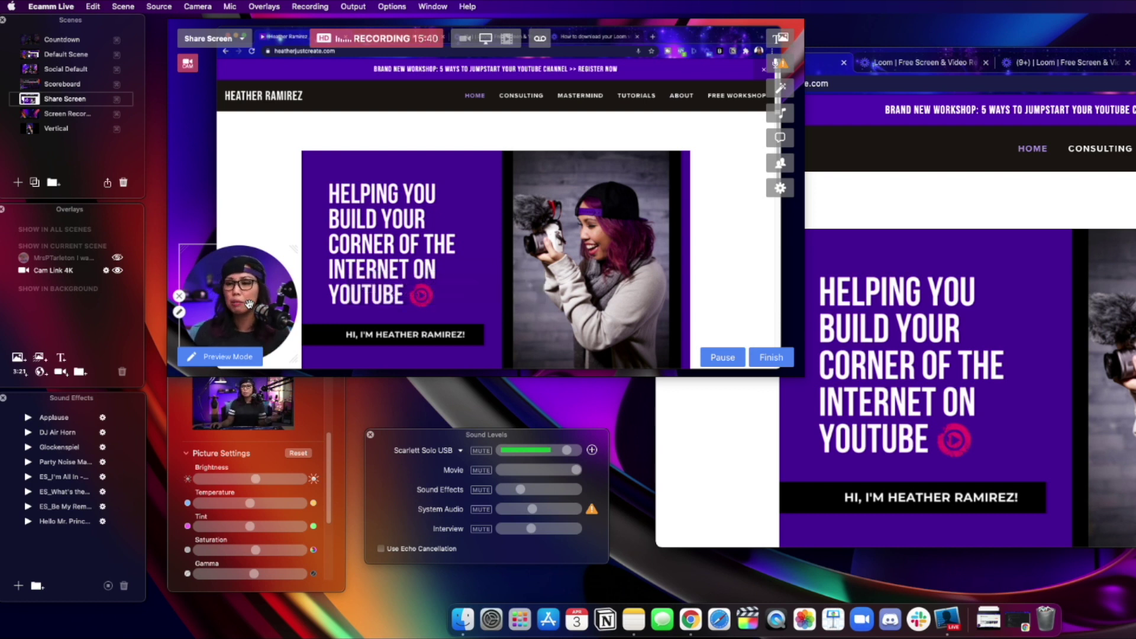
drag(248, 304, 283, 269)
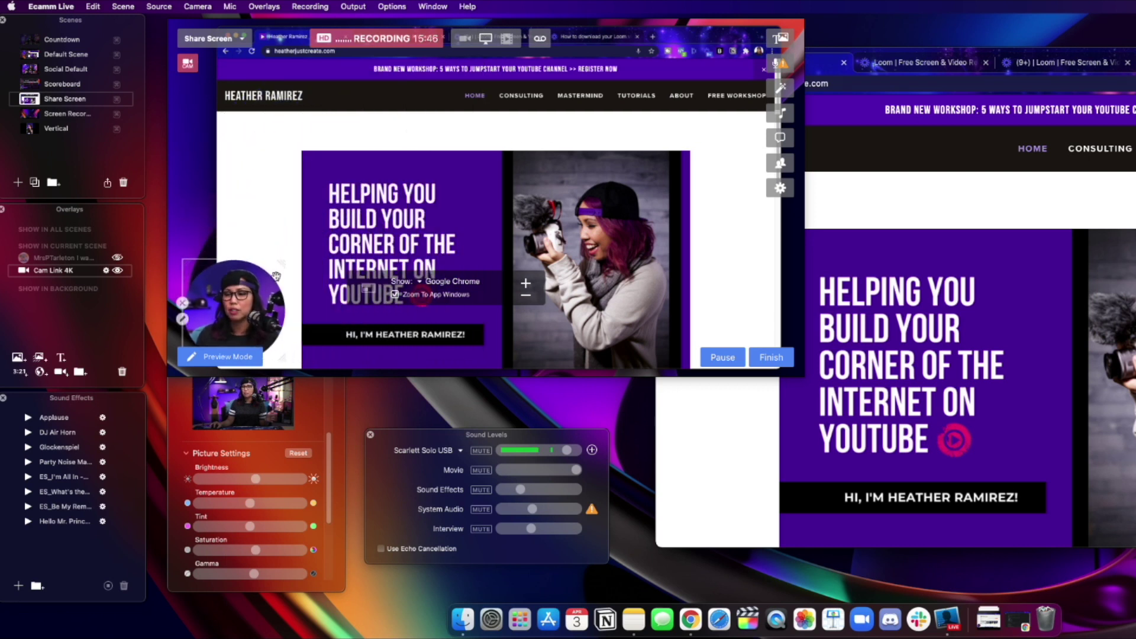
Step: Zoom the Cam Link 4K camera in slightly with the Zoom & Pan camera effect
click(236, 399)
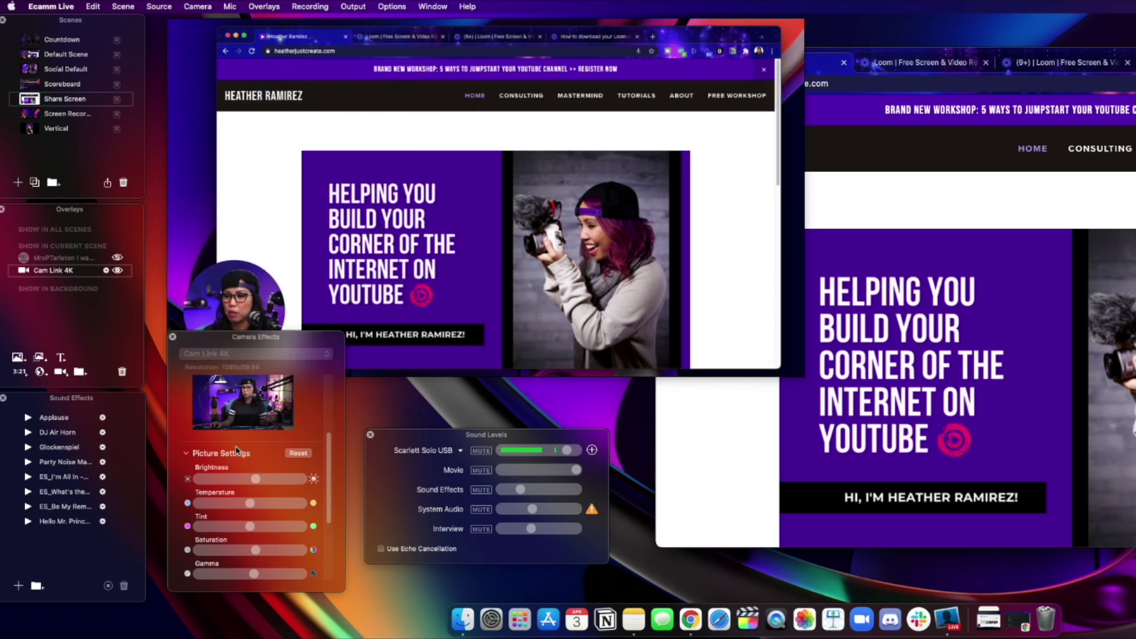
scroll(236, 450, up, 3)
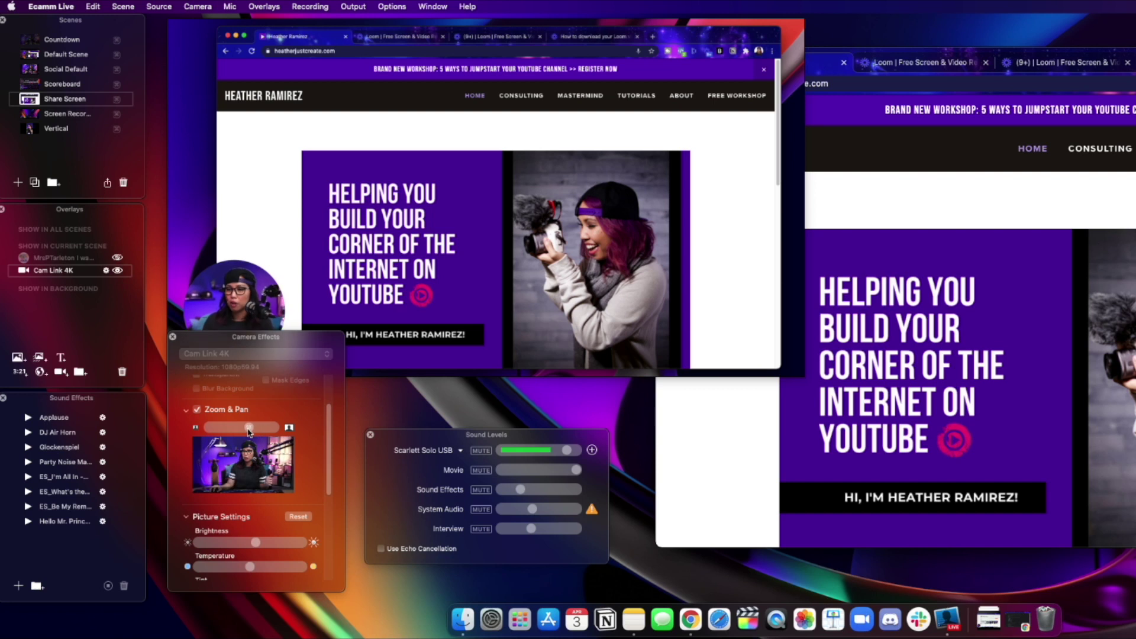
drag(249, 433, 248, 432)
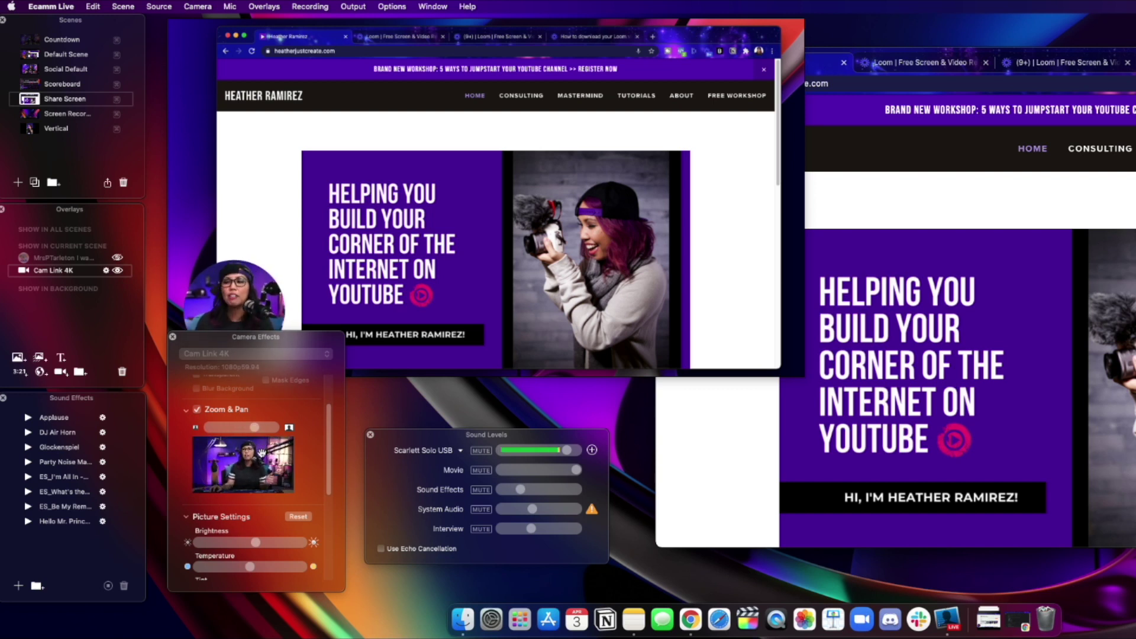
mouse_move(207, 241)
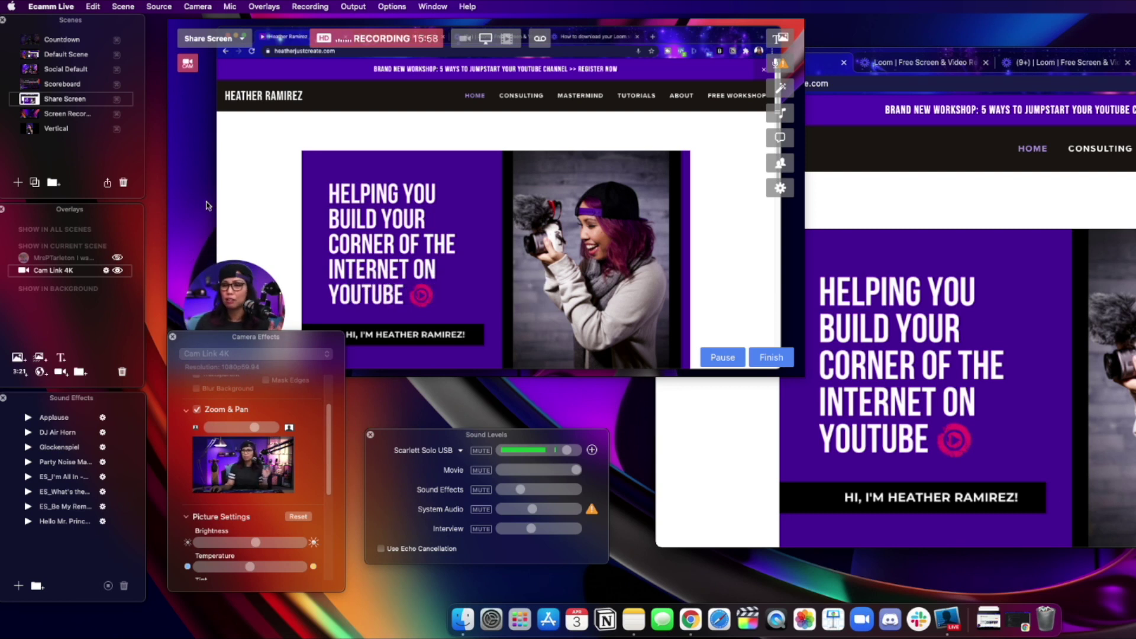
click(290, 229)
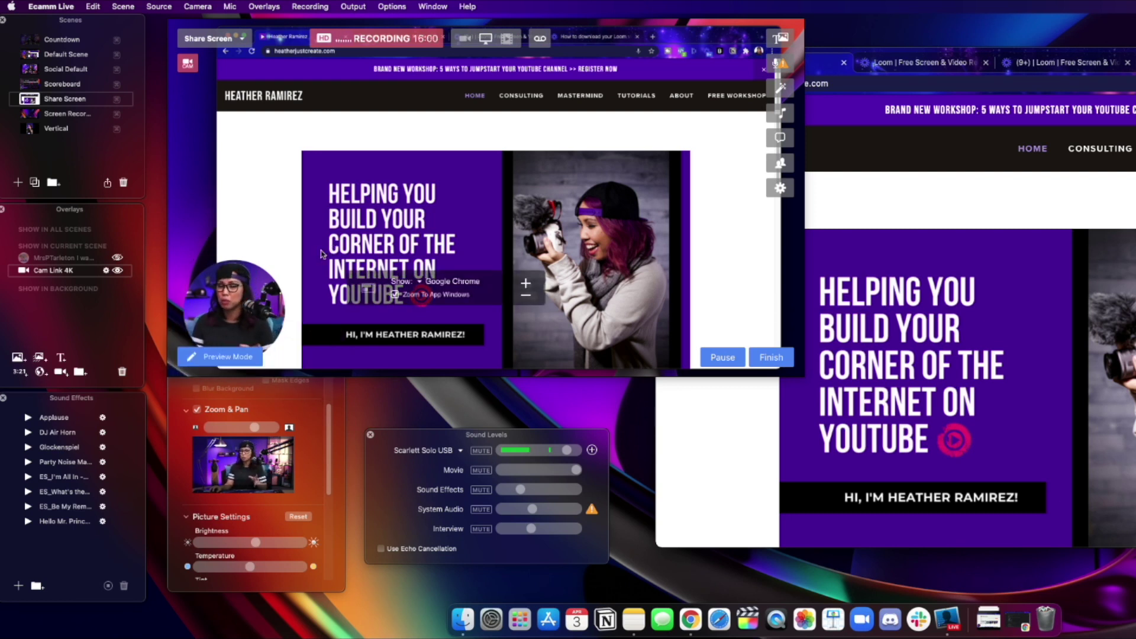